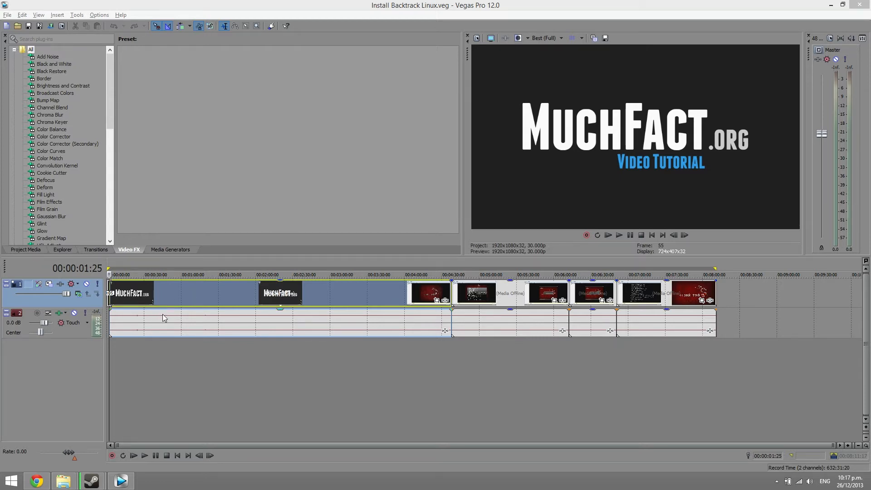
# Preview the edited video at several points along the timeline
pyautogui.click(250, 353)
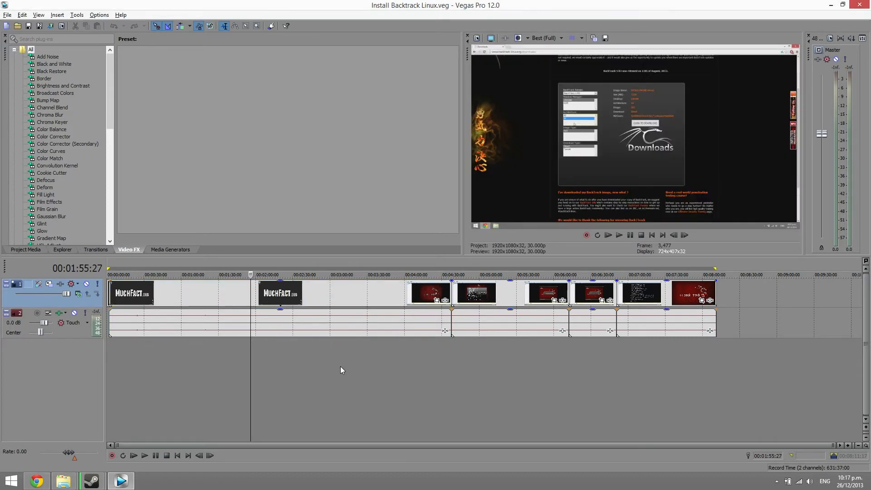
pyautogui.click(370, 368)
pyautogui.click(424, 366)
pyautogui.click(476, 376)
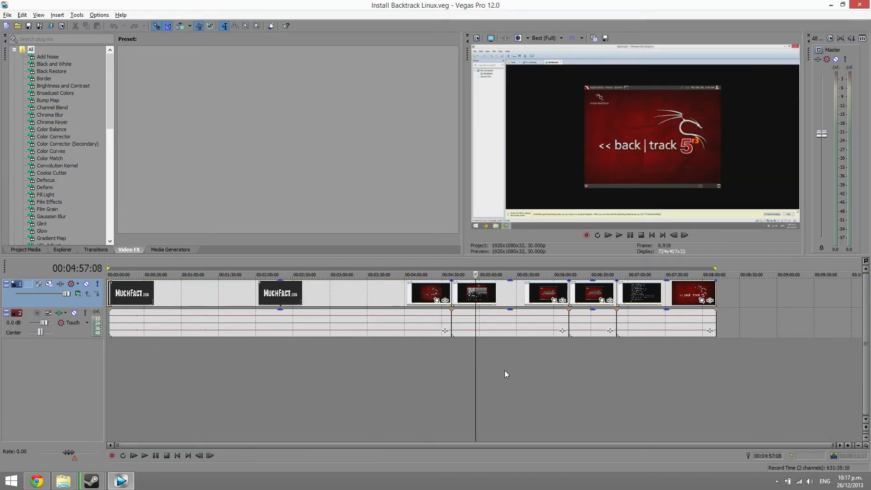
pyautogui.click(602, 375)
pyautogui.click(670, 373)
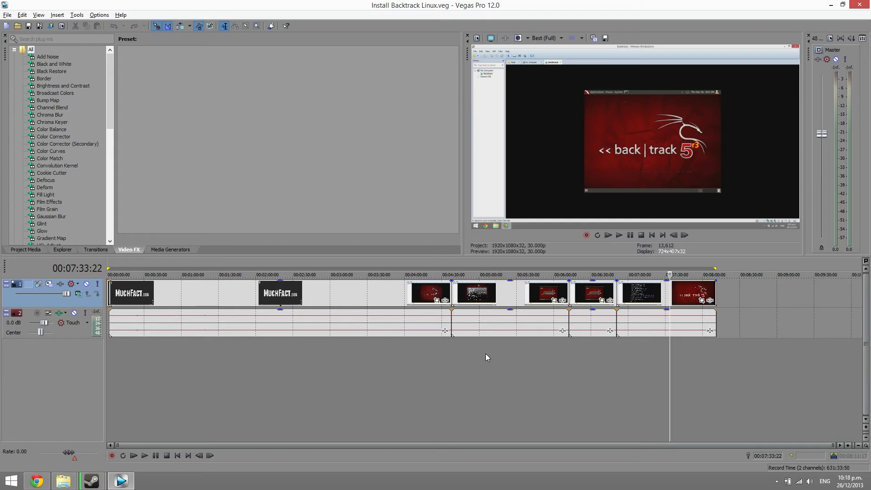
pyautogui.click(594, 370)
pyautogui.click(484, 383)
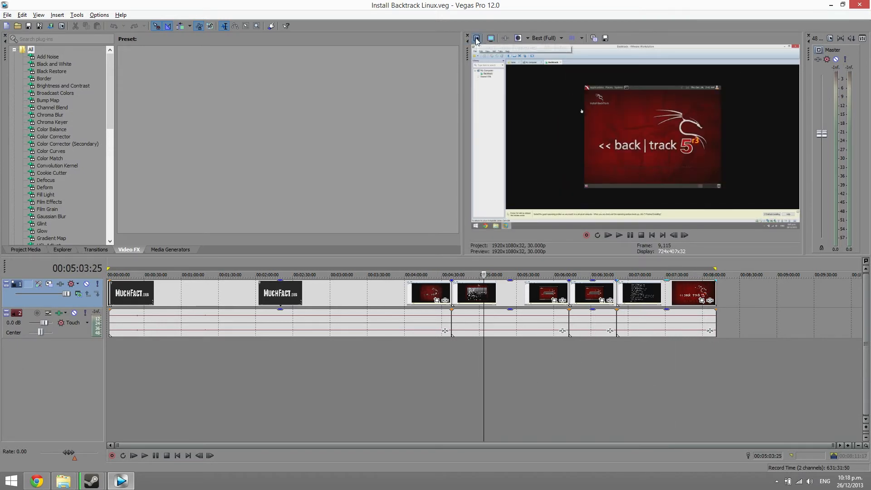
# Check the project's video properties, including the available frame rates, and accept the existing settings
pyautogui.click(476, 38)
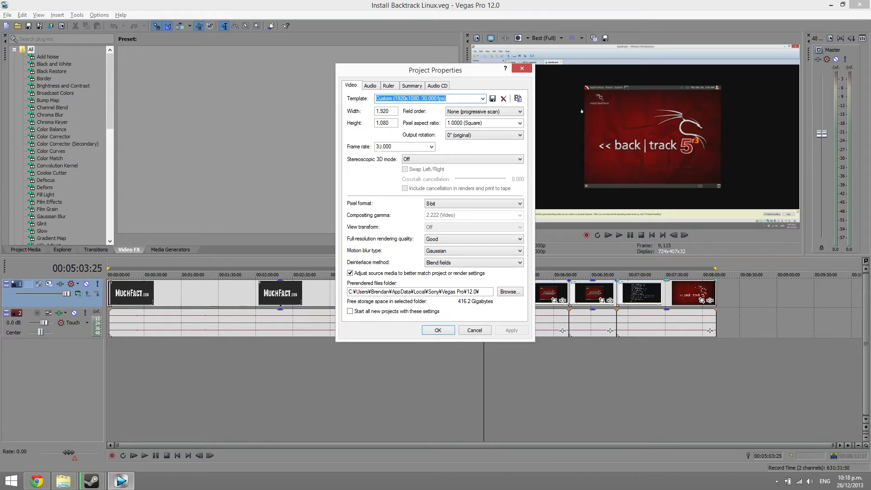
pyautogui.click(431, 150)
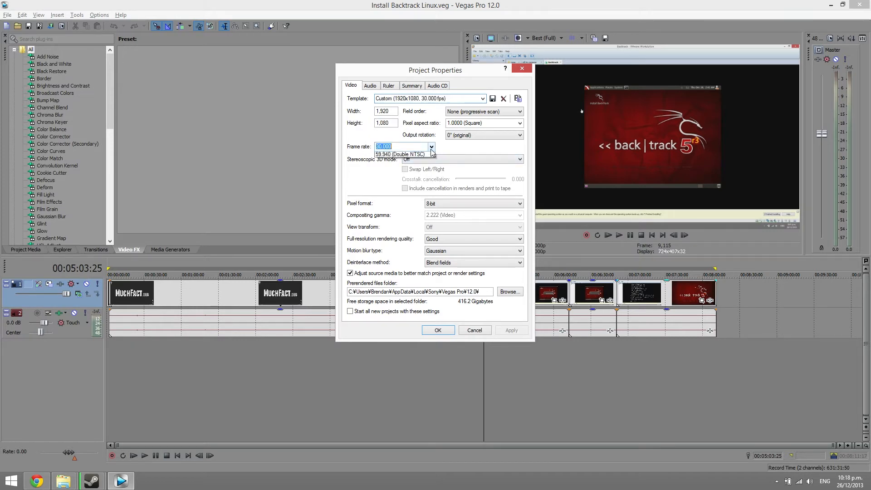
pyautogui.click(431, 148)
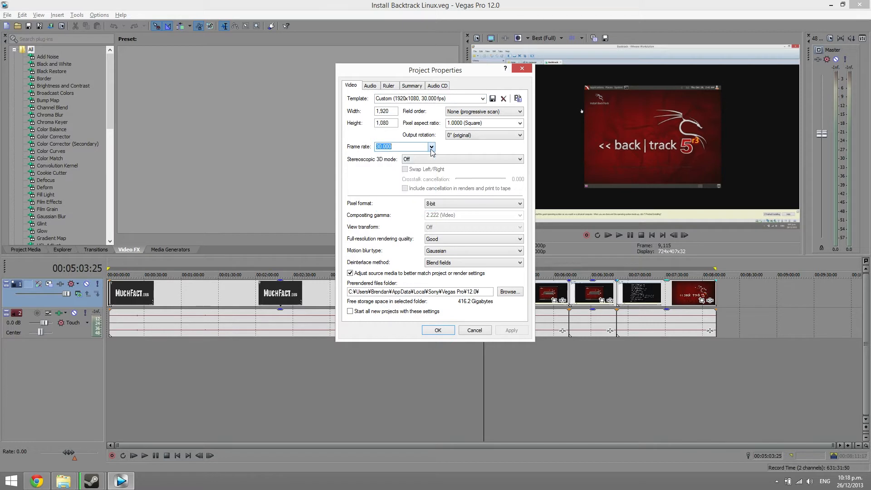
pyautogui.click(438, 330)
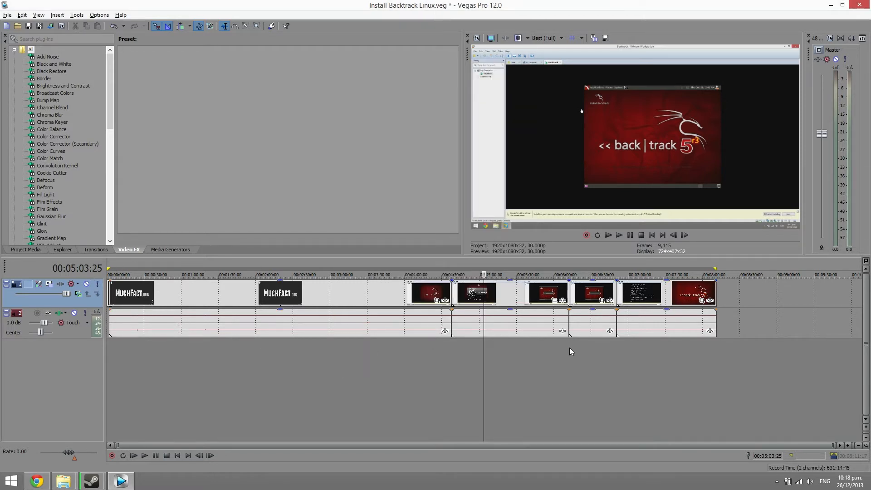
# Start a render of the project with the Internet HD 1080p template of the MainConcept AVC/AAC format
pyautogui.click(7, 15)
pyautogui.click(27, 78)
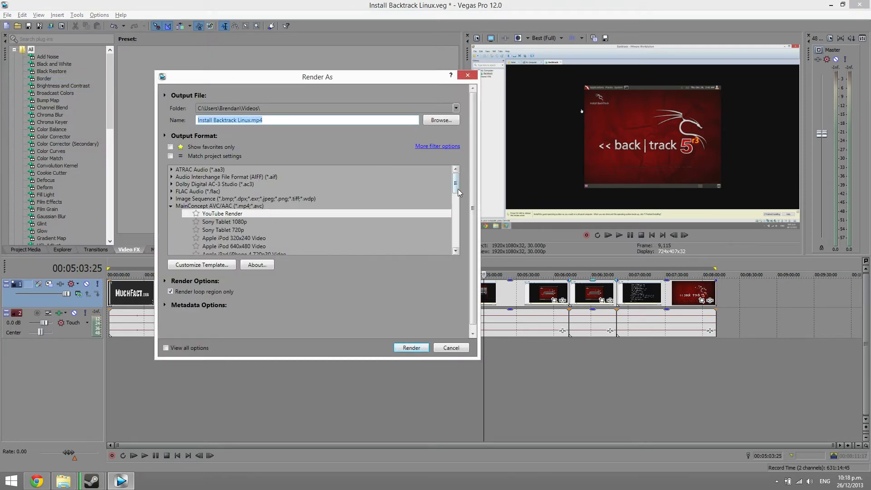
pyautogui.moveTo(457, 188); pyautogui.dragTo(457, 192)
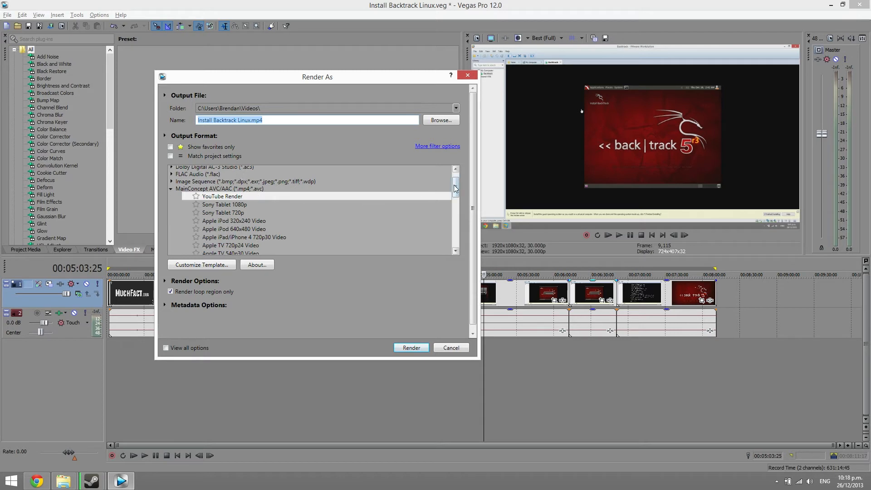
pyautogui.scroll(-3, 408, 191)
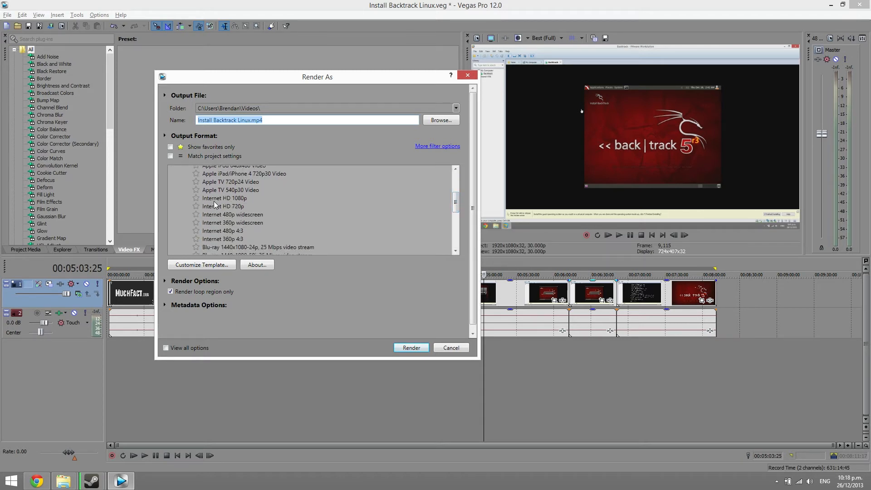
pyautogui.click(214, 200)
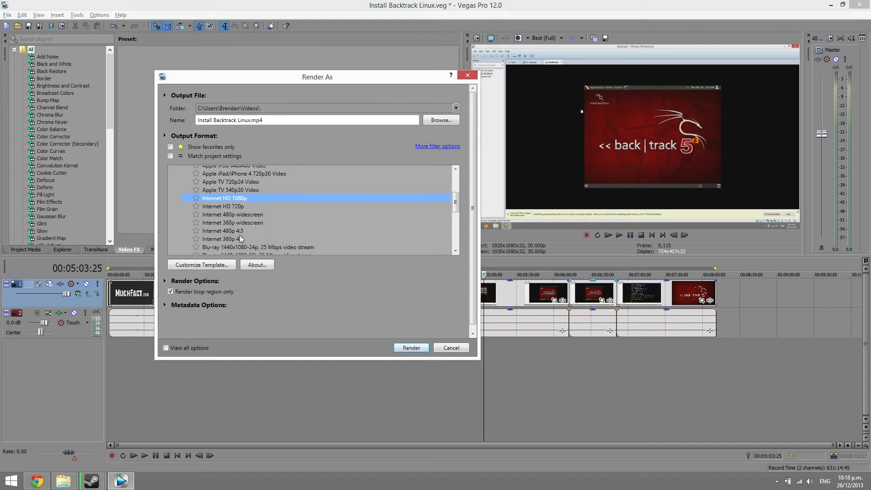
# Customize the template to let the source adjust the frame size, with variable bit rates of 10,000,000 bps maximum and 8,000,000 bps average
pyautogui.click(207, 265)
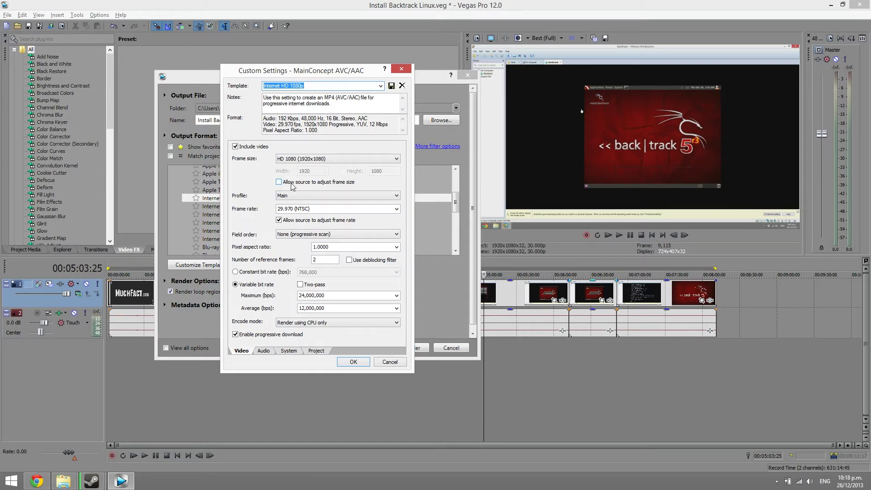
pyautogui.click(279, 182)
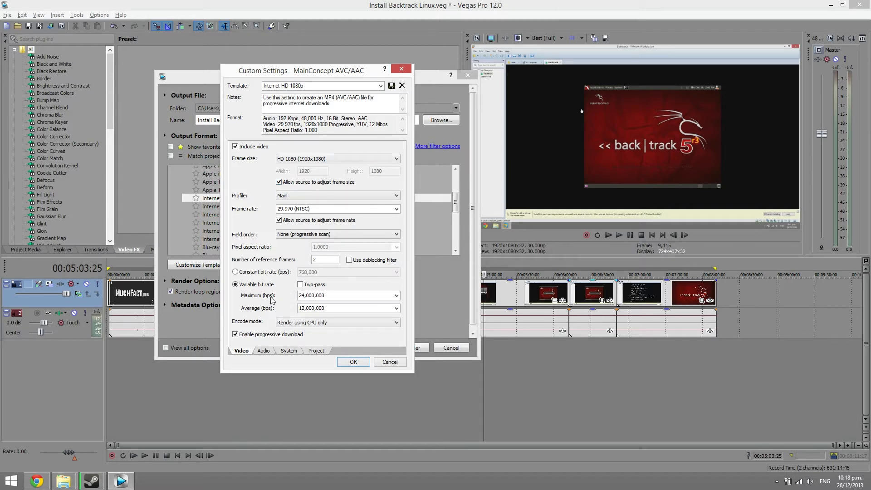
pyautogui.doubleClick(318, 295)
pyautogui.write('10,000,0')
pyautogui.click(345, 312)
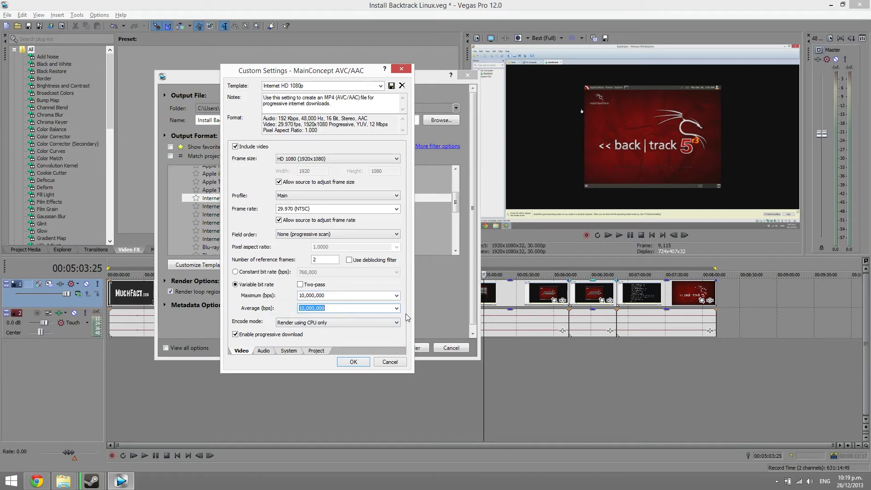
pyautogui.write('8,000,000')
# Set the template's encode mode to render using OpenCL if available
pyautogui.click(349, 326)
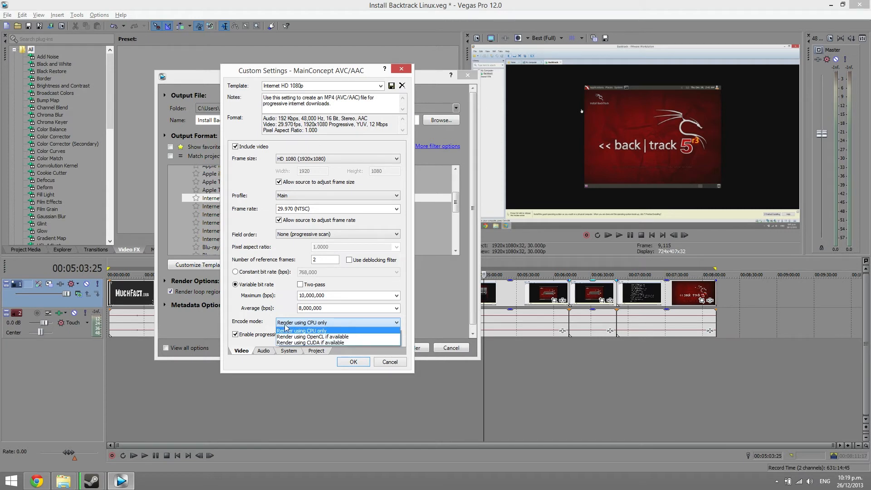
pyautogui.click(334, 337)
pyautogui.click(340, 322)
pyautogui.click(345, 337)
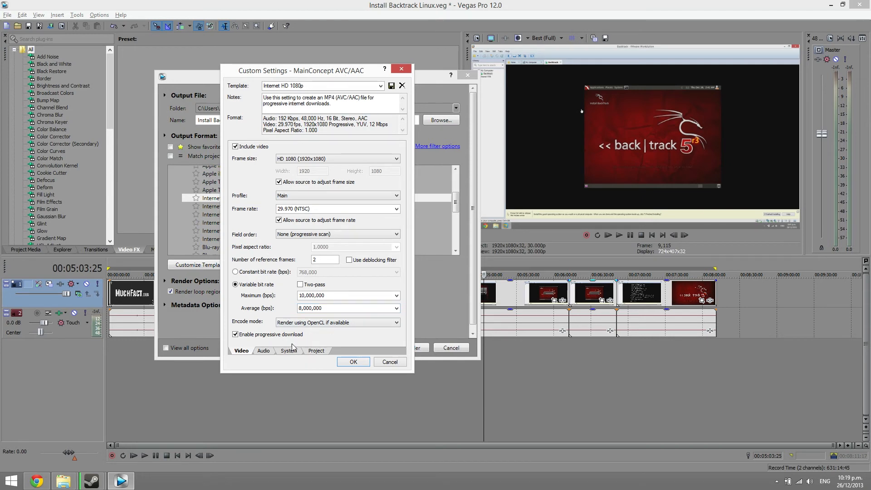
# Set the template's audio bit rate to 320,000 bps
pyautogui.click(266, 352)
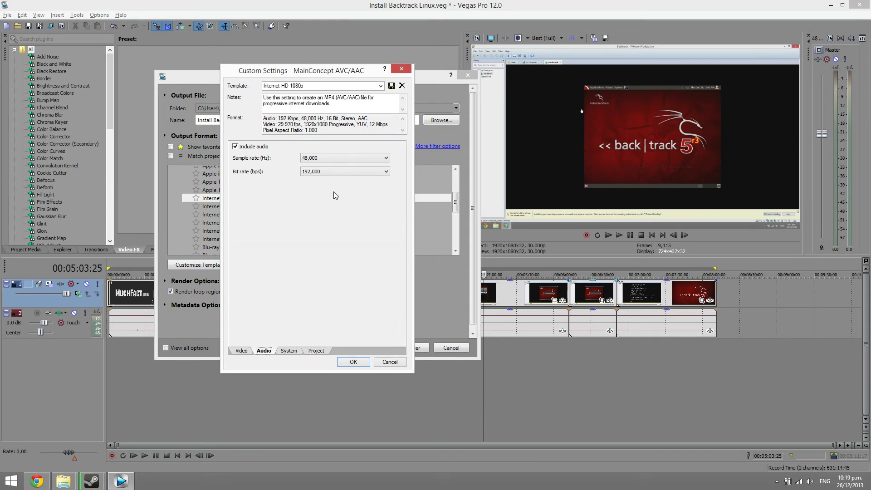
pyautogui.click(349, 173)
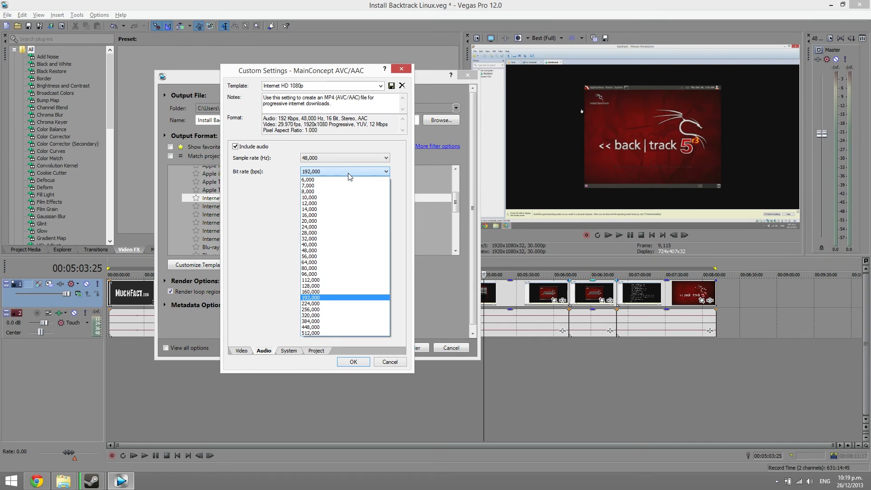
pyautogui.click(330, 316)
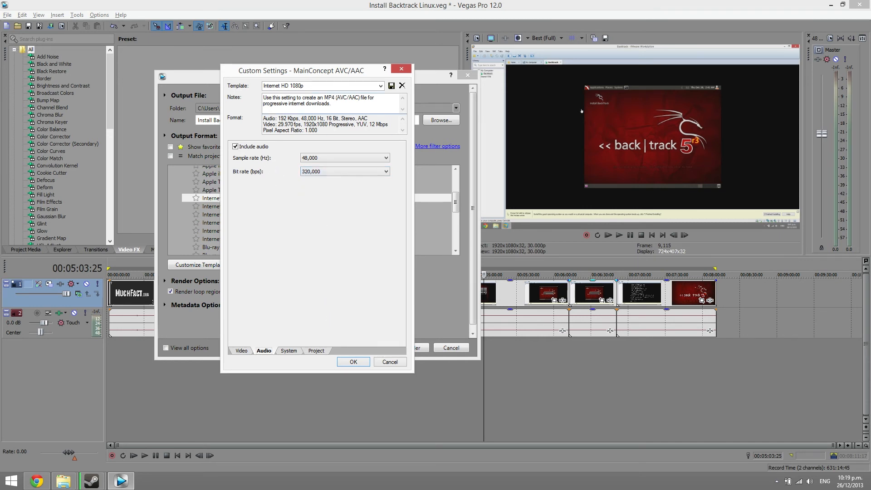
# Save the customized settings as a render template named "YouTube Render 01" and accept them for the render
pyautogui.click(271, 85)
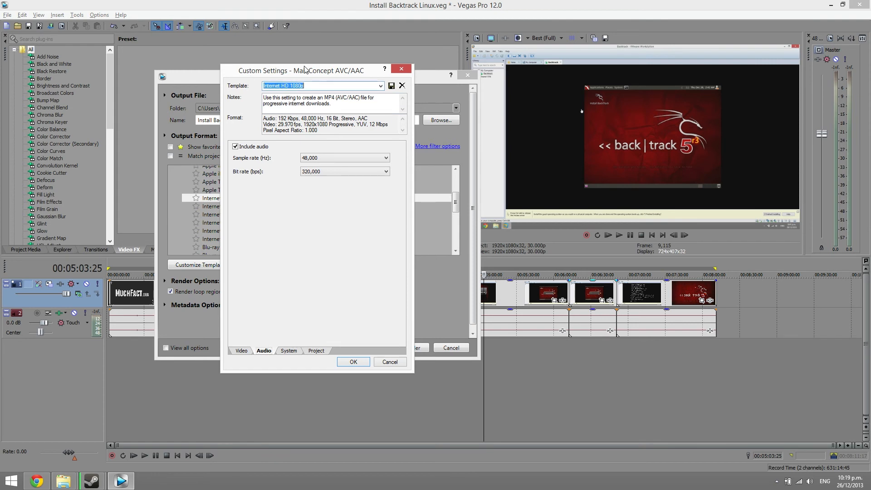
pyautogui.write('YouTube ')
pyautogui.write('Renderere')
pyautogui.write('01')
pyautogui.click(391, 86)
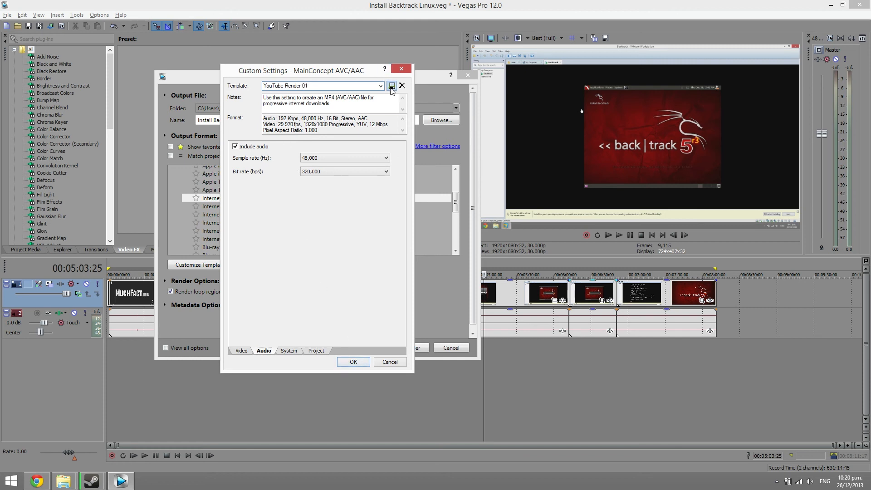
pyautogui.click(357, 362)
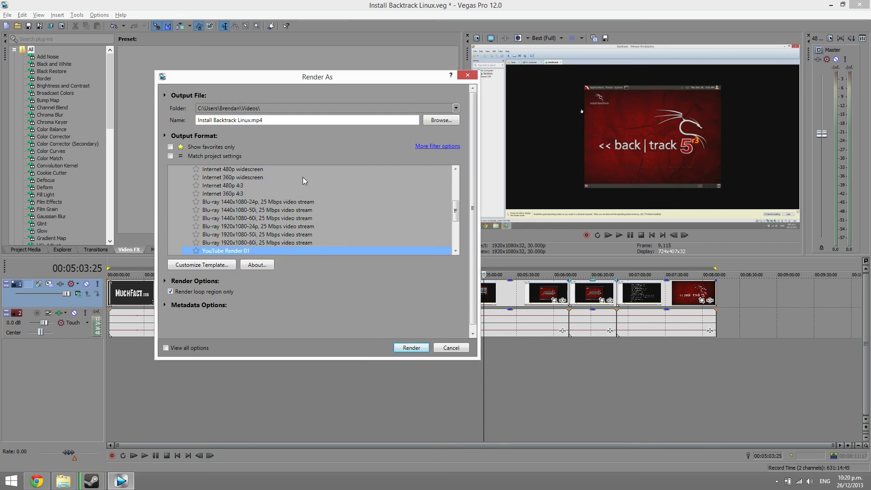